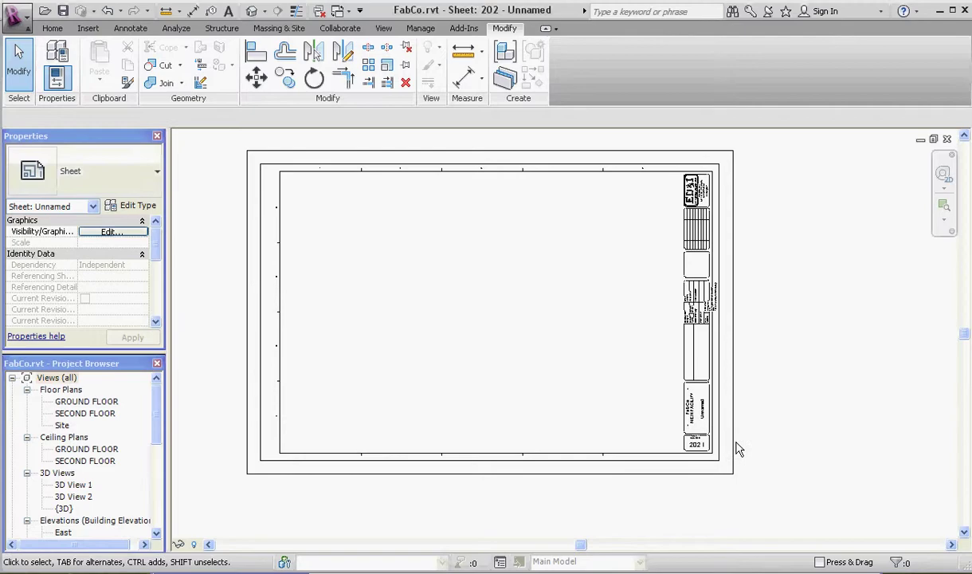
Step: Zoom around the new sheet and inspect the 202 sheet number in its title block
scroll(733, 445, "up", 5)
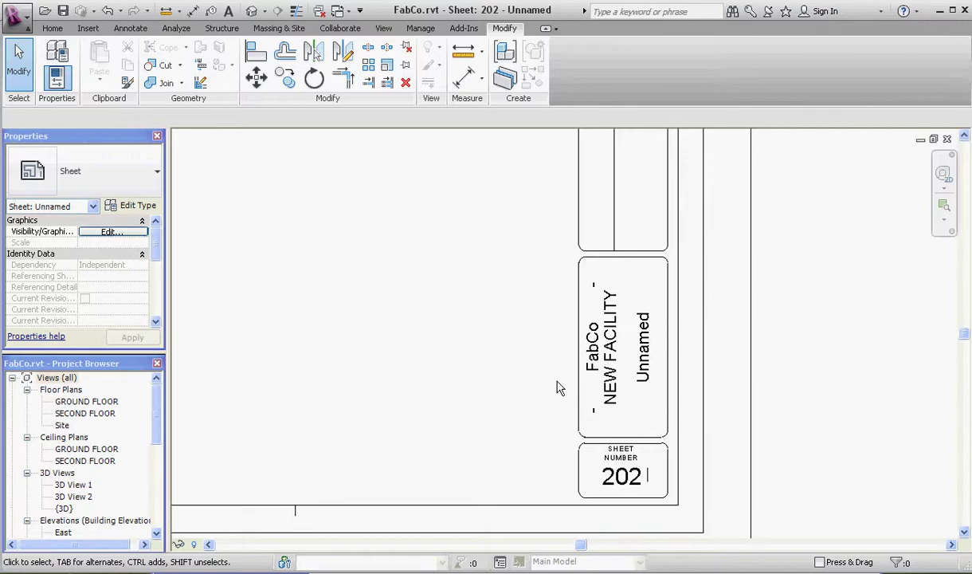
scroll(572, 474, "down", 2)
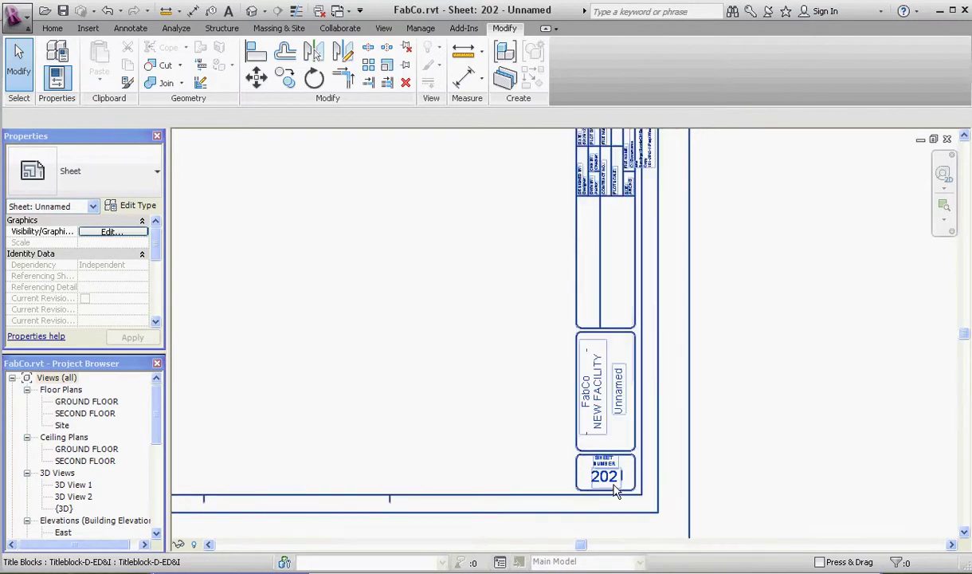
scroll(614, 490, "up", 4)
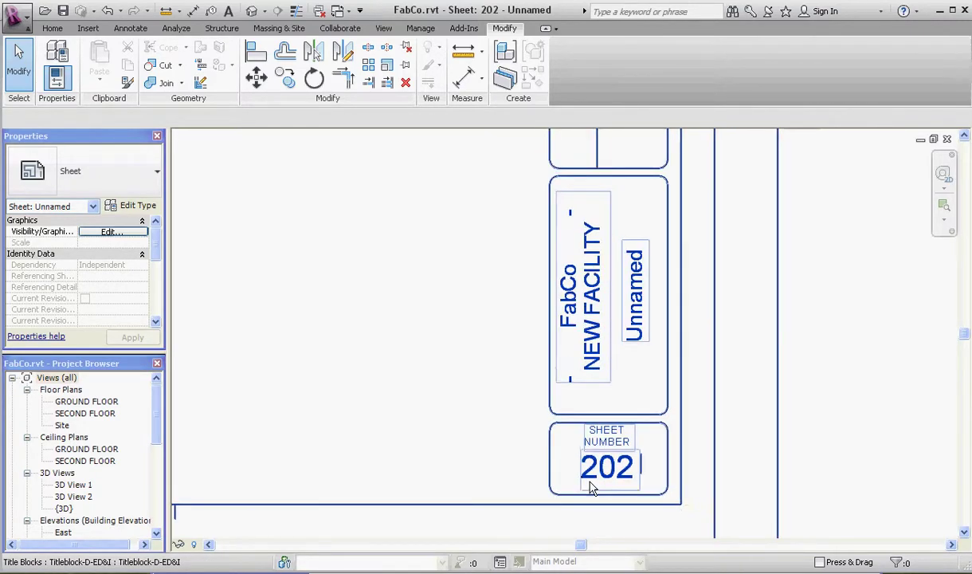
scroll(591, 488, "down", 1)
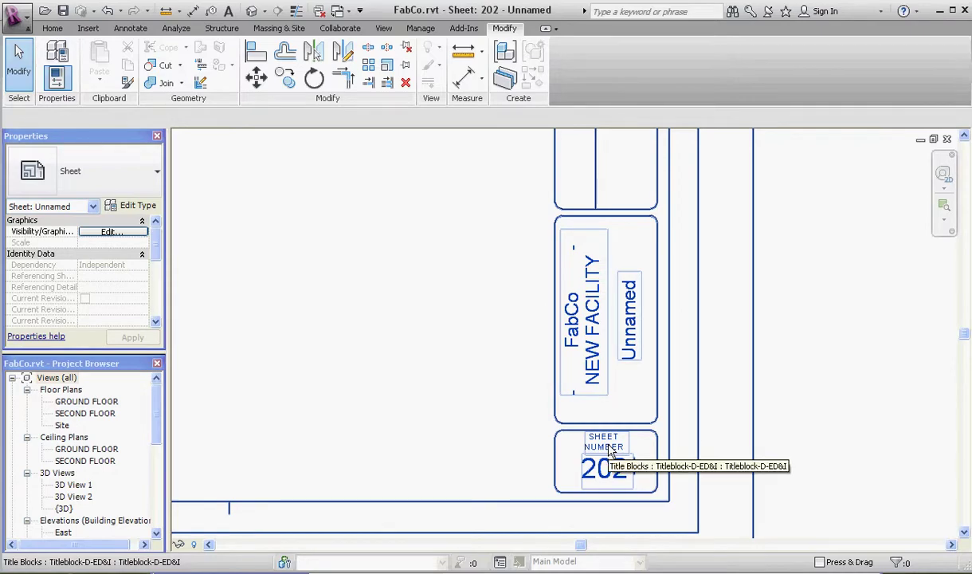
left_click(609, 462)
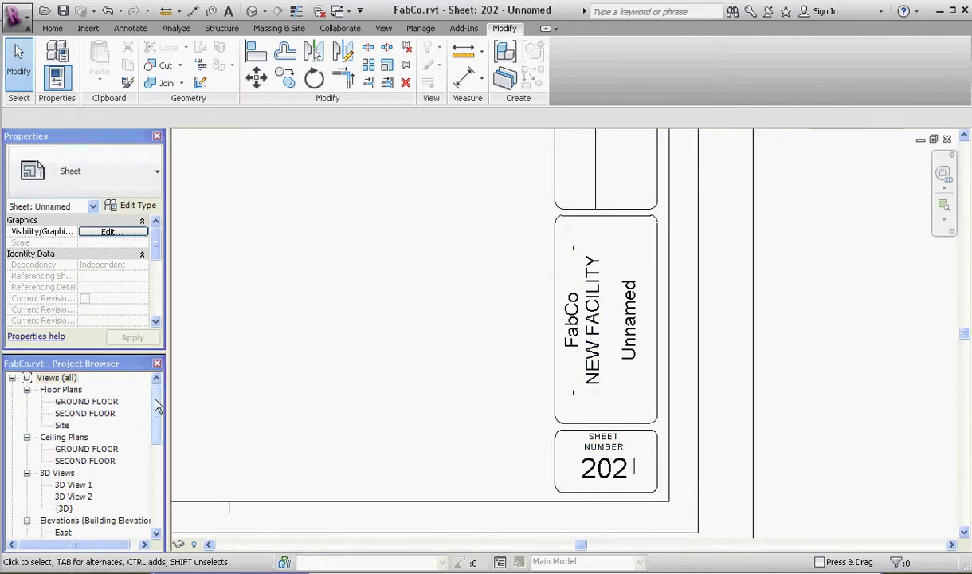
left_click_drag(157, 405, 152, 486)
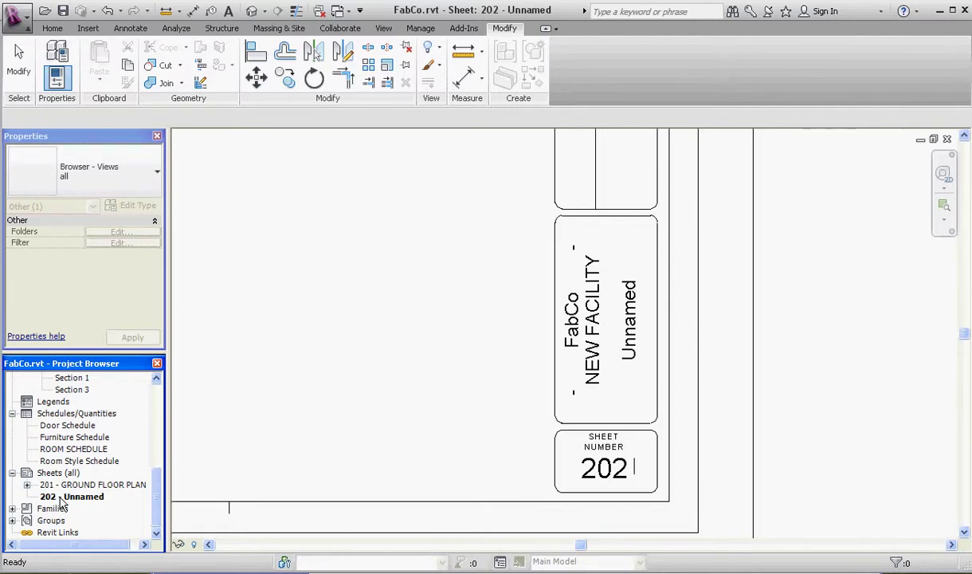
Step: Rename sheet 202 - Unnamed to number 101, name FIRST FLOOR PLAN
left_click(61, 498)
right_click(60, 498)
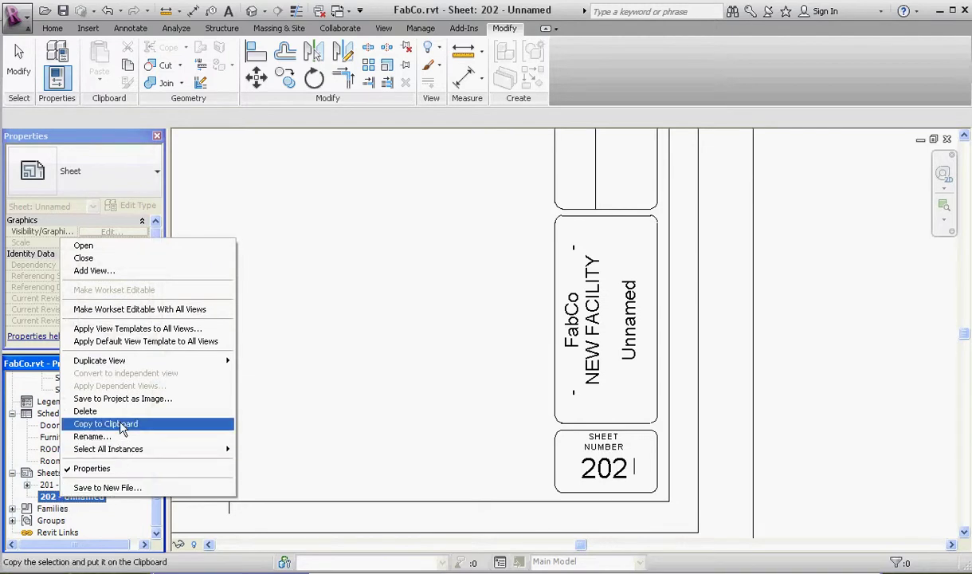
left_click(118, 436)
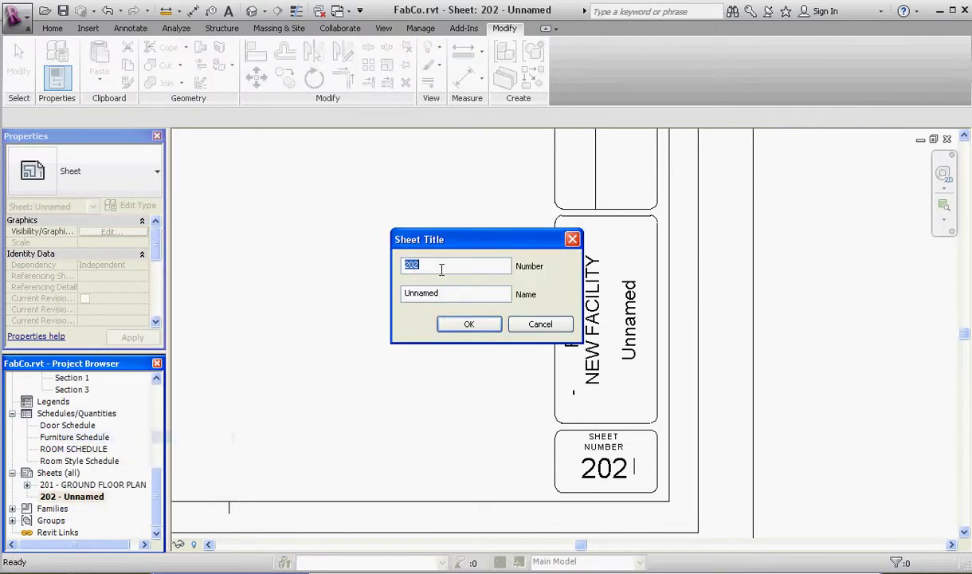
left_click(434, 265)
left_click_drag(433, 265, 355, 261)
type("101")
left_click(471, 289)
type("FIRST FLOOR PLAN")
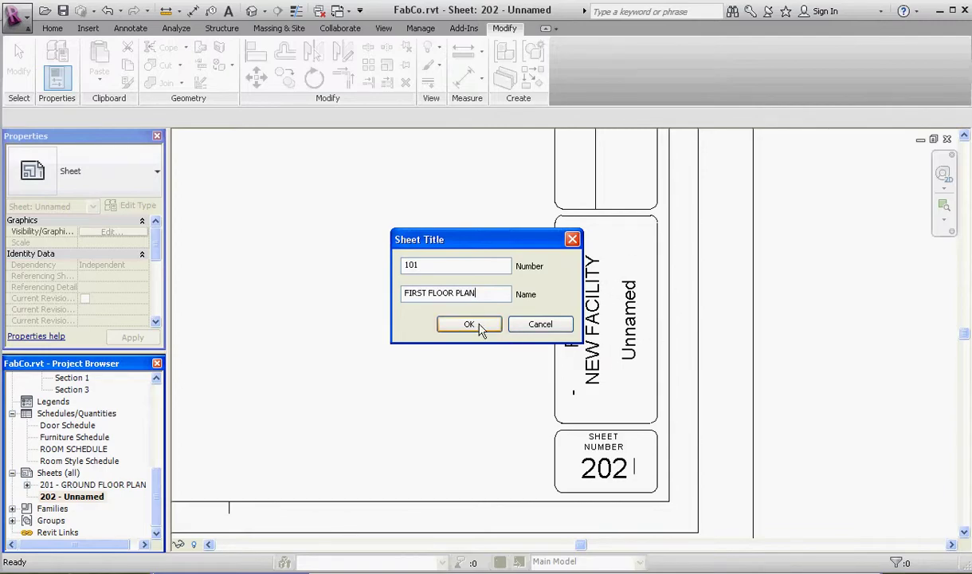
left_click(478, 324)
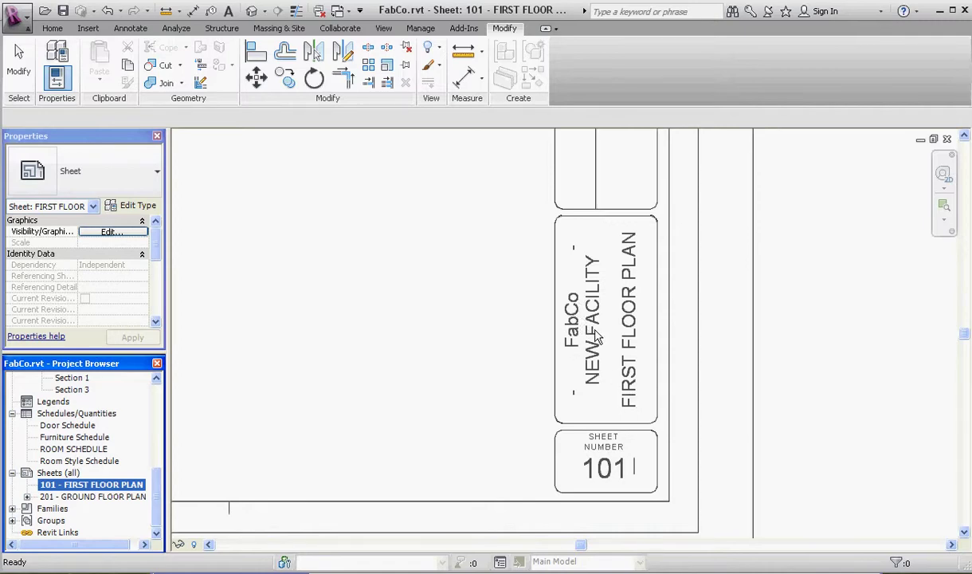
scroll(158, 470, "up", 3)
scroll(158, 470, "up", 5)
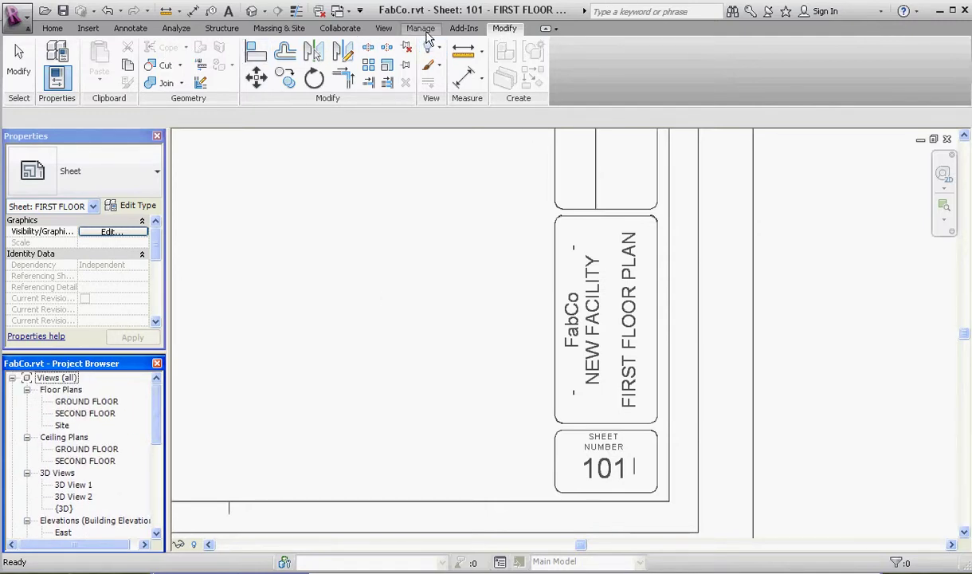
left_click(423, 29)
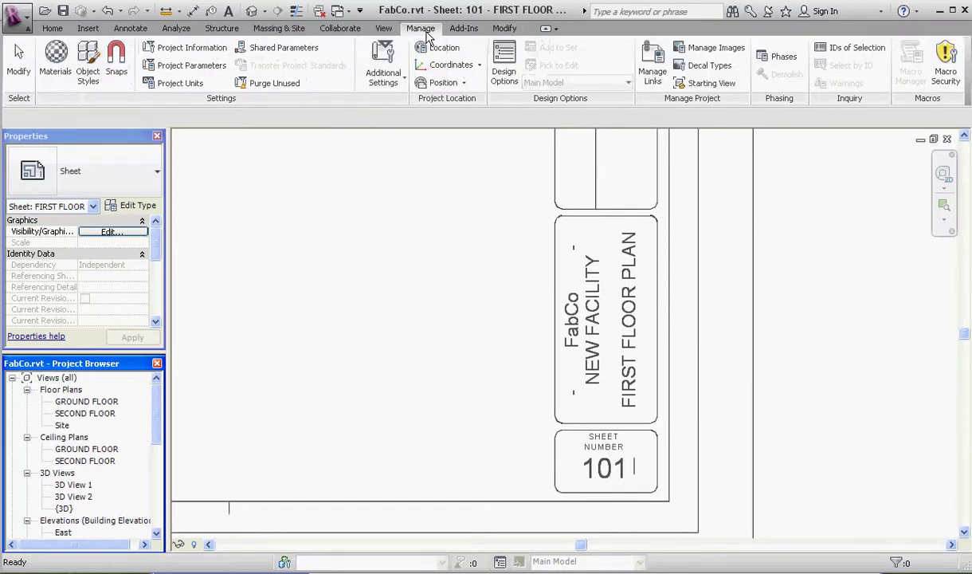
left_click(180, 50)
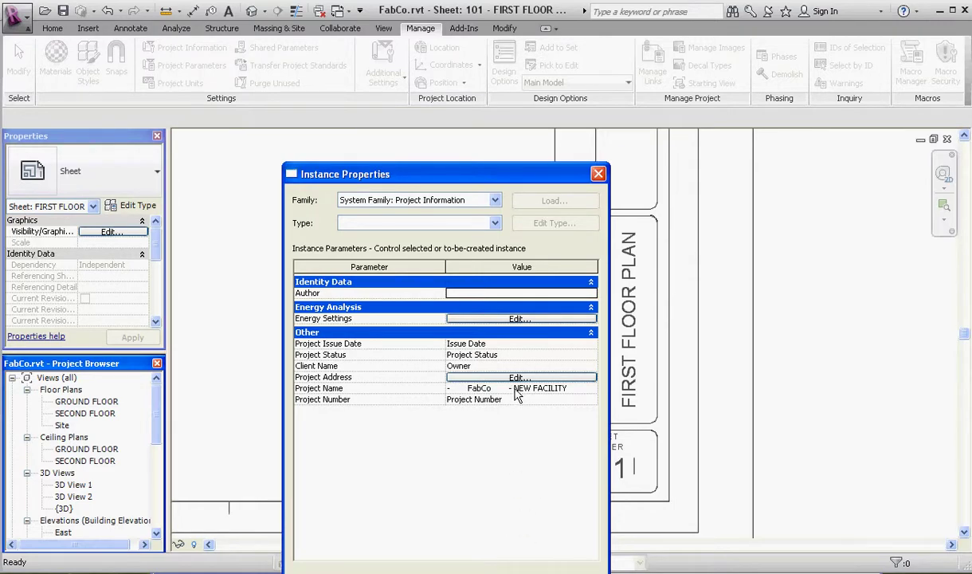
key("Return")
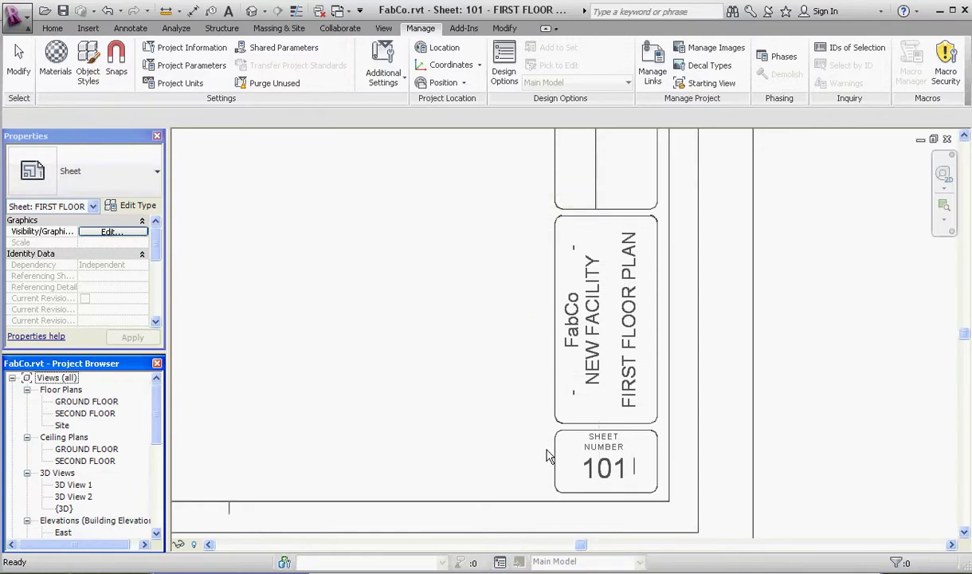
scroll(519, 439, "down", 1)
scroll(538, 446, "down", 2)
scroll(558, 398, "up", 3)
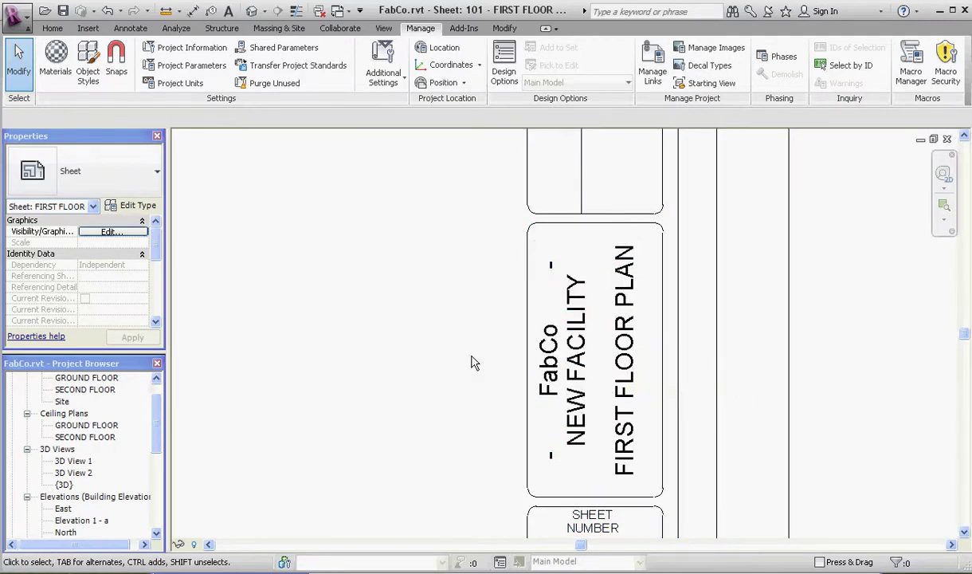
scroll(538, 430, "down", 3)
middle_click_drag(600, 261, 603, 391)
scroll(603, 390, "up", 8)
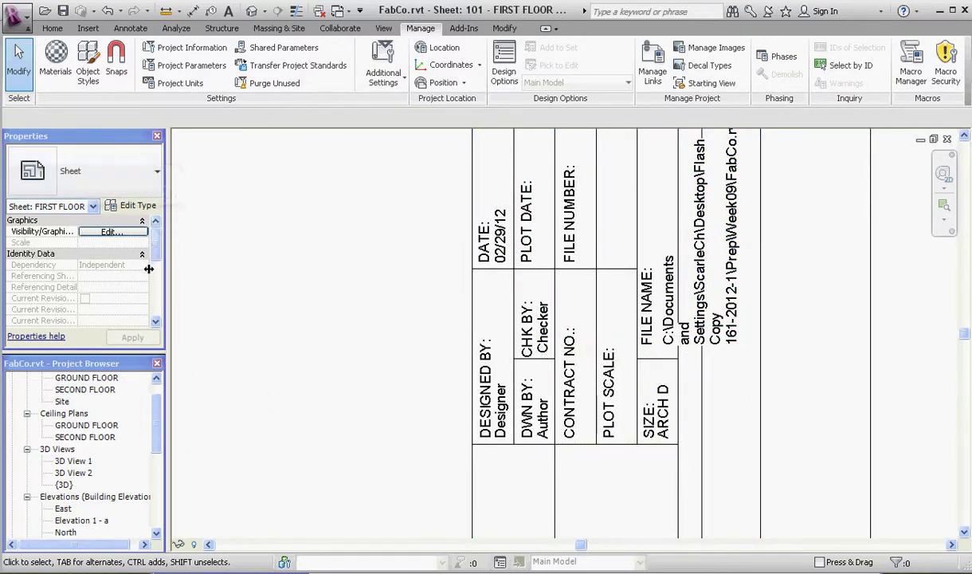
left_click_drag(157, 256, 158, 281)
Step: Set the sheet's Approved By to CSS and Designed By to YOU
left_click(125, 255)
double_click(125, 255)
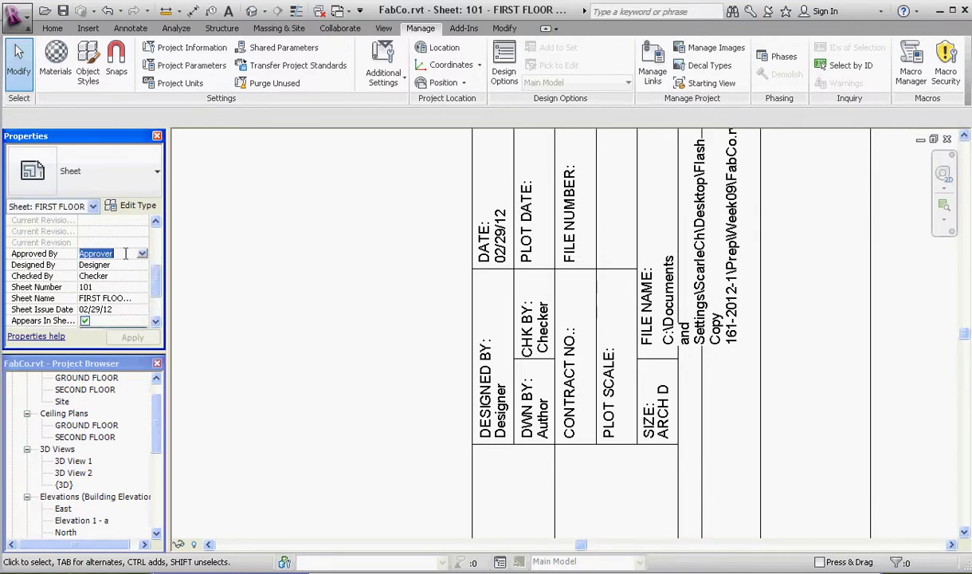
type("CSS")
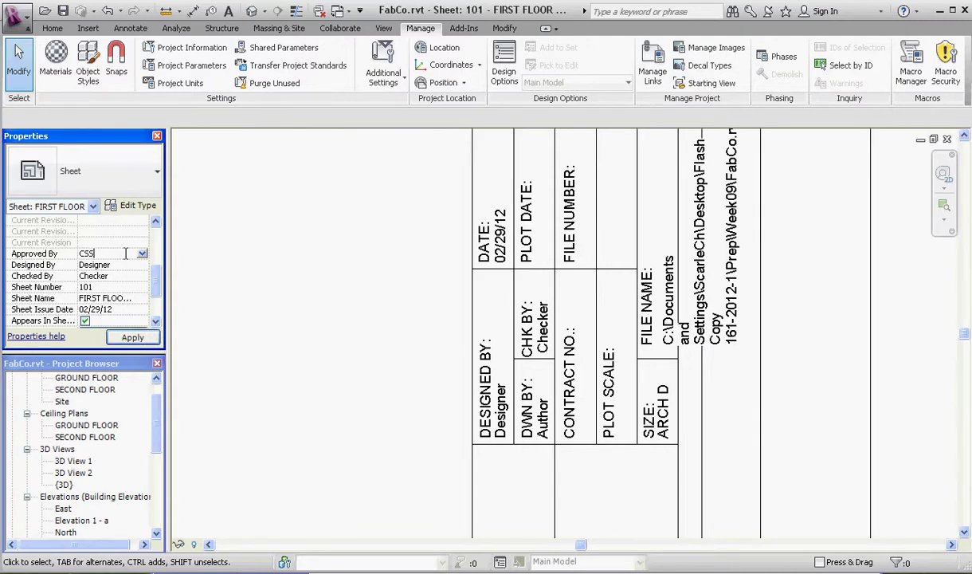
double_click(117, 264)
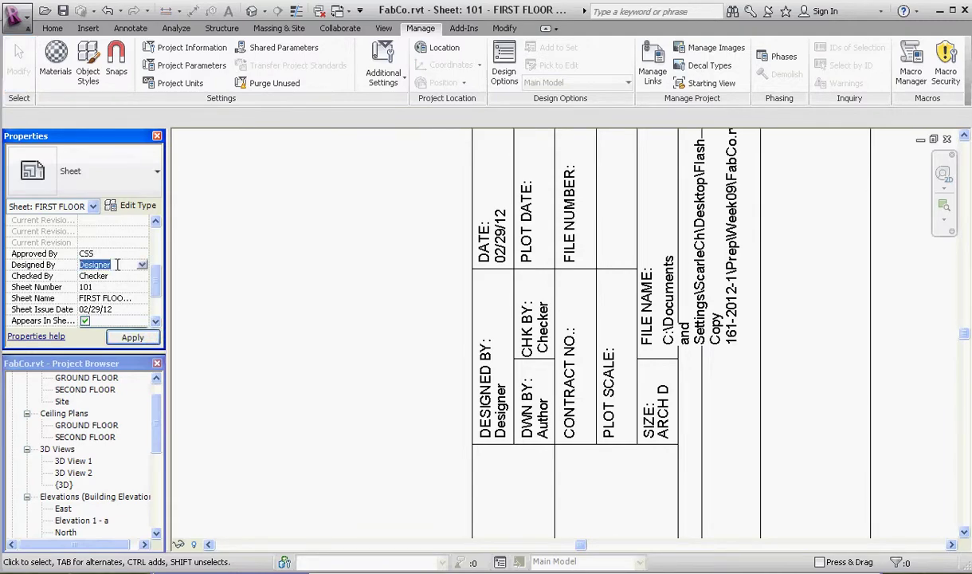
type("YOU")
Step: Replace the Checker placeholder with GGG as the Checked By initials
left_click(117, 277)
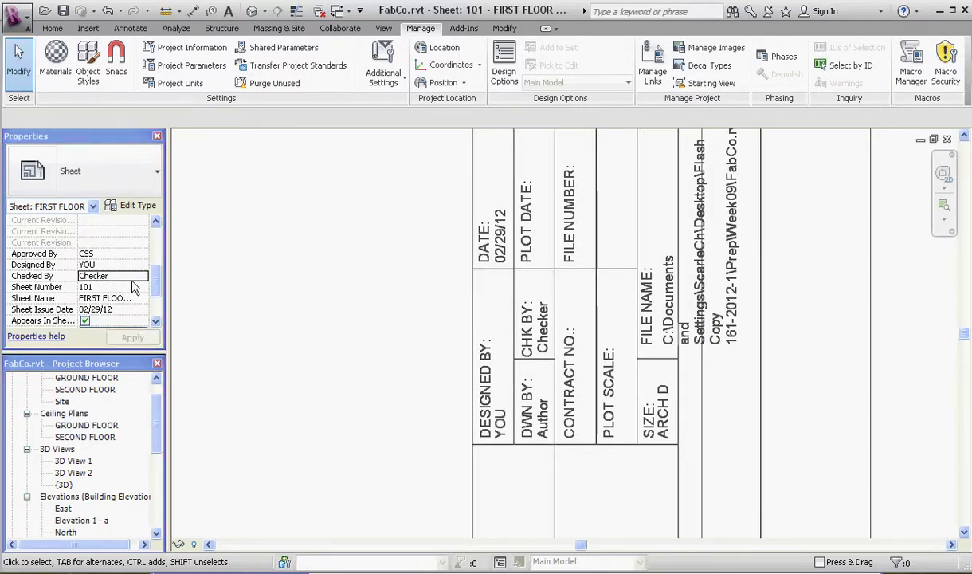
left_click(120, 275)
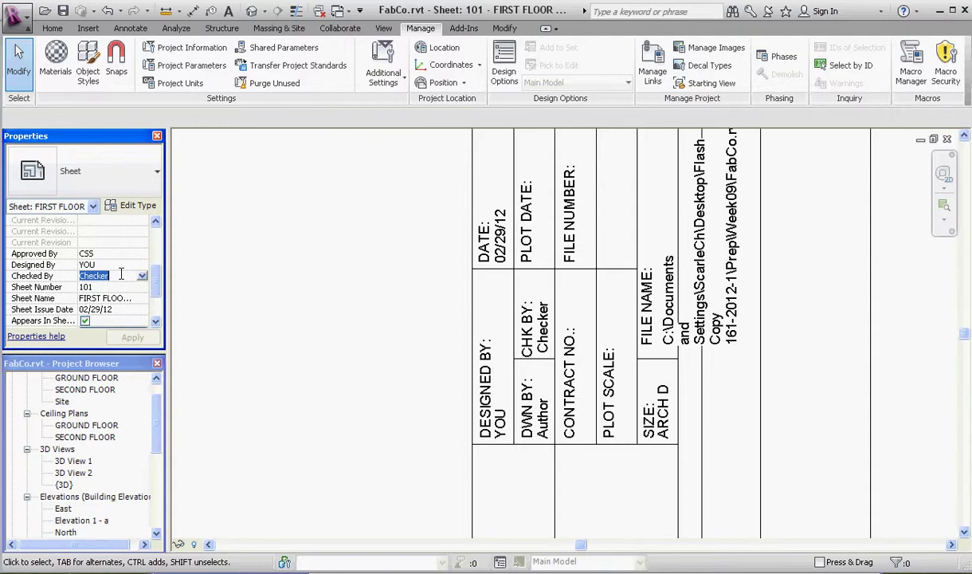
type("GG")
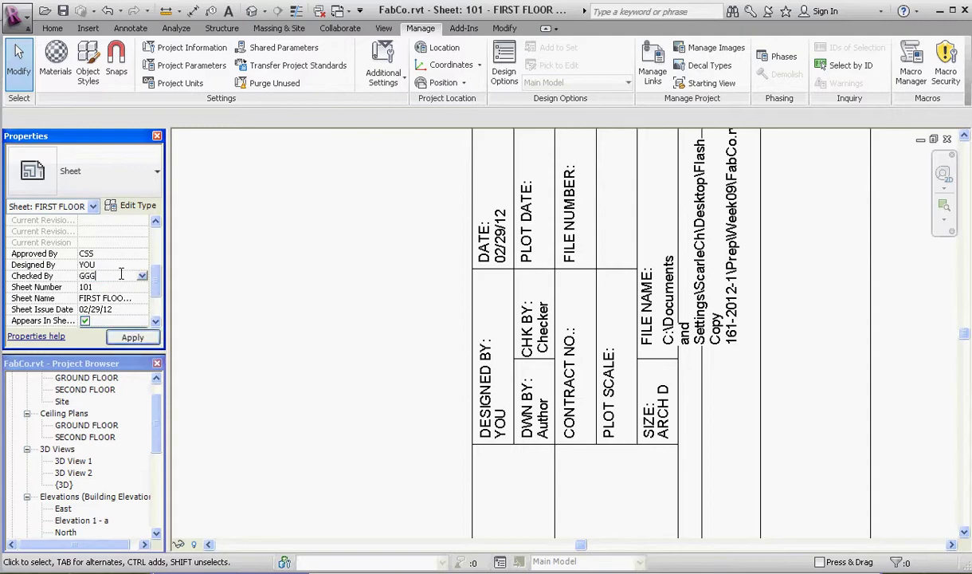
type("G")
key("Return")
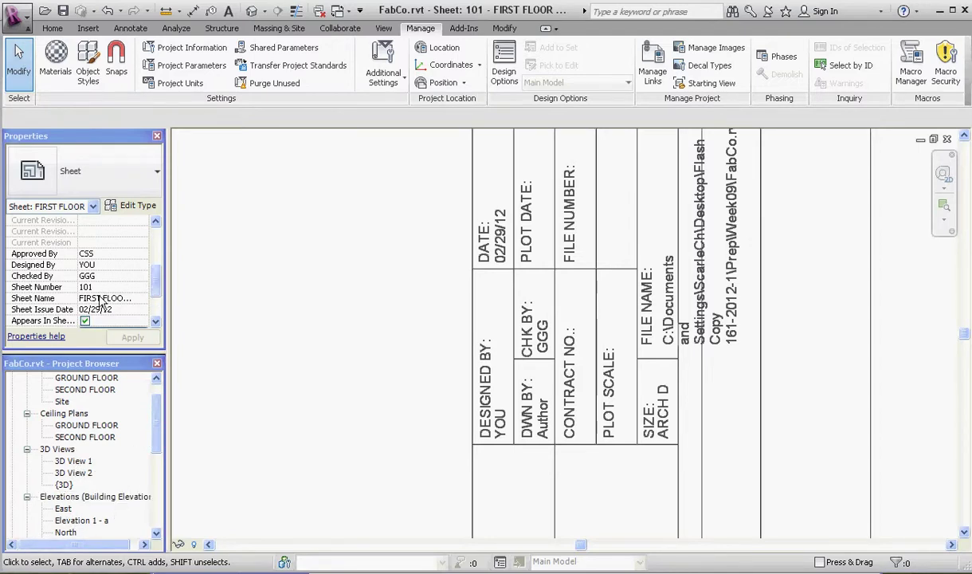
Step: Change the Sheet Name property from FIRST FLOOR PLAN to GROUND FLOOR PLAN
scroll(157, 293, "down", 2)
left_click(120, 276)
left_click(98, 276)
key("BackSpace")
key("BackSpace")
key("BackSpace")
key("BackSpace")
key("BackSpace")
key("BackSpace")
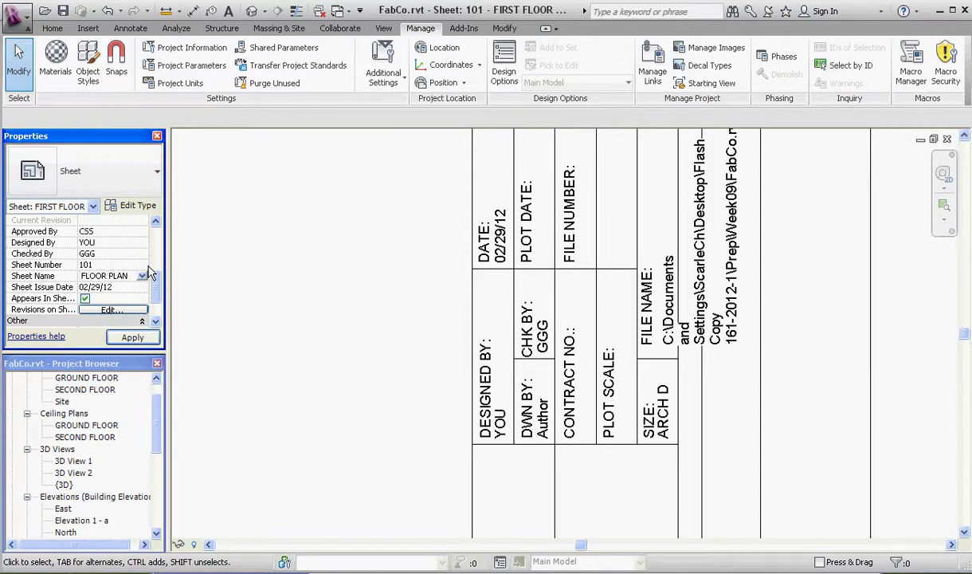
type("GROUND")
left_click(151, 339)
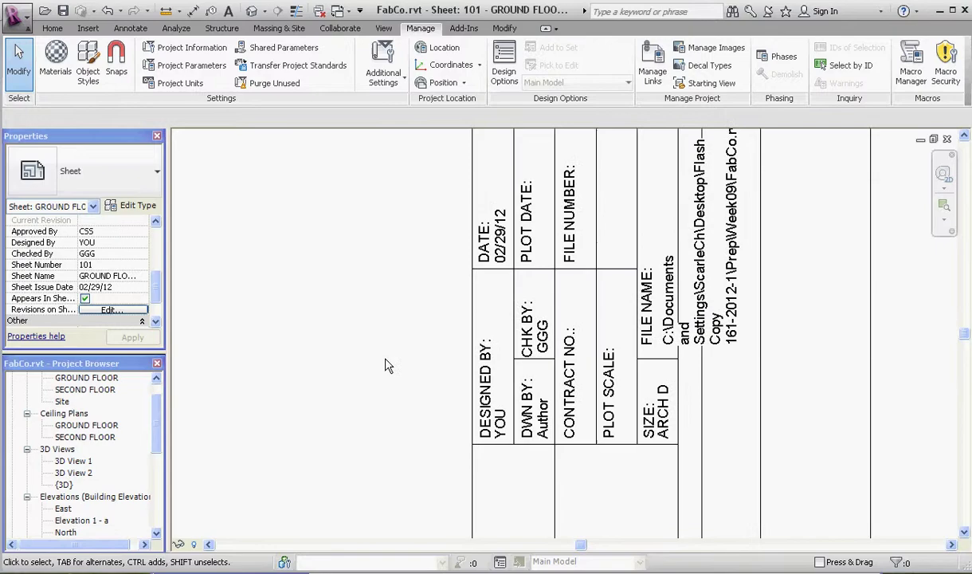
Step: Verify sheet 101 - GROUND FLOOR PLAN in the sheet list and check its Sheet Issue Date
scroll(454, 247, "down", 5)
middle_click_drag(456, 255, 458, 175)
scroll(490, 339, "up", 4)
scroll(144, 444, "down", 5)
left_click(87, 484)
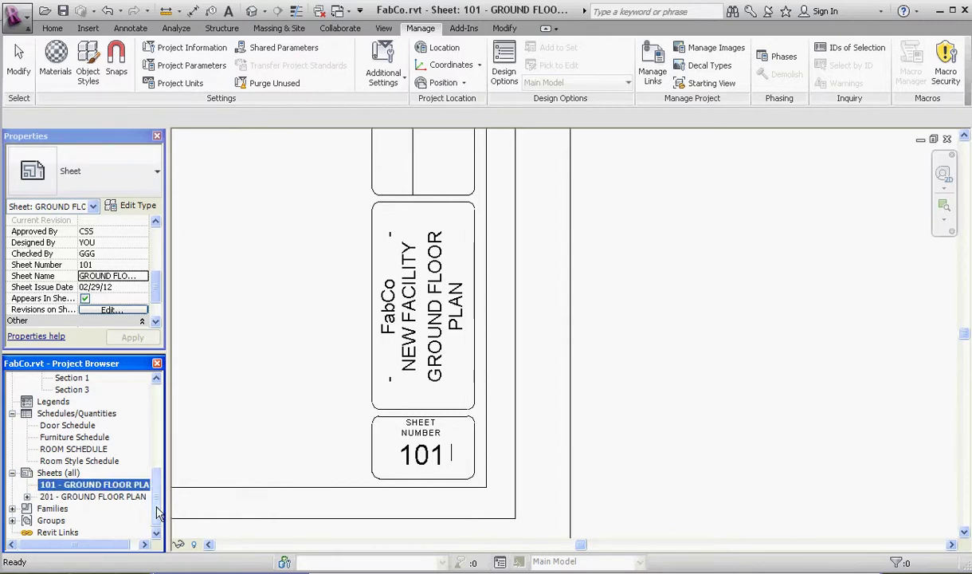
left_click_drag(154, 490, 169, 395)
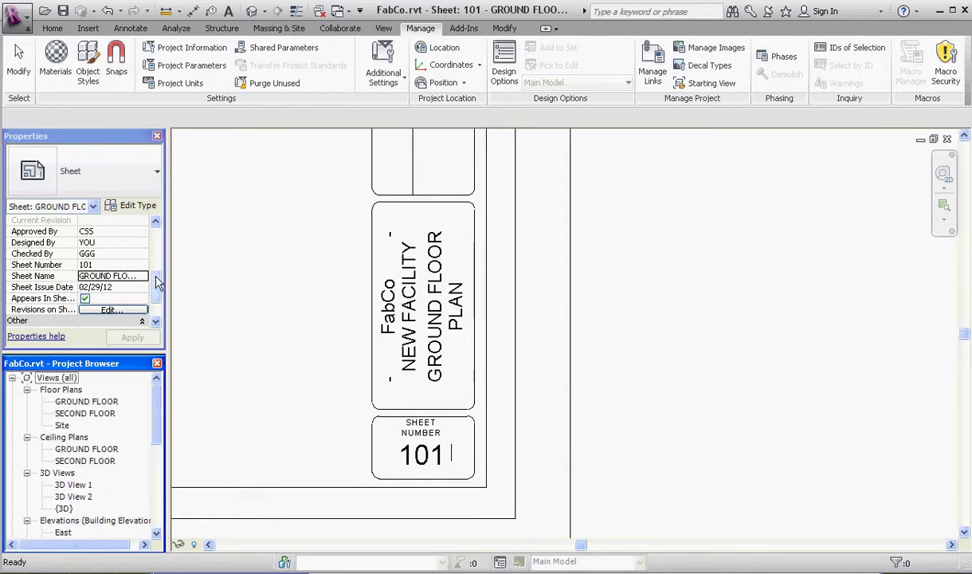
left_click(126, 289)
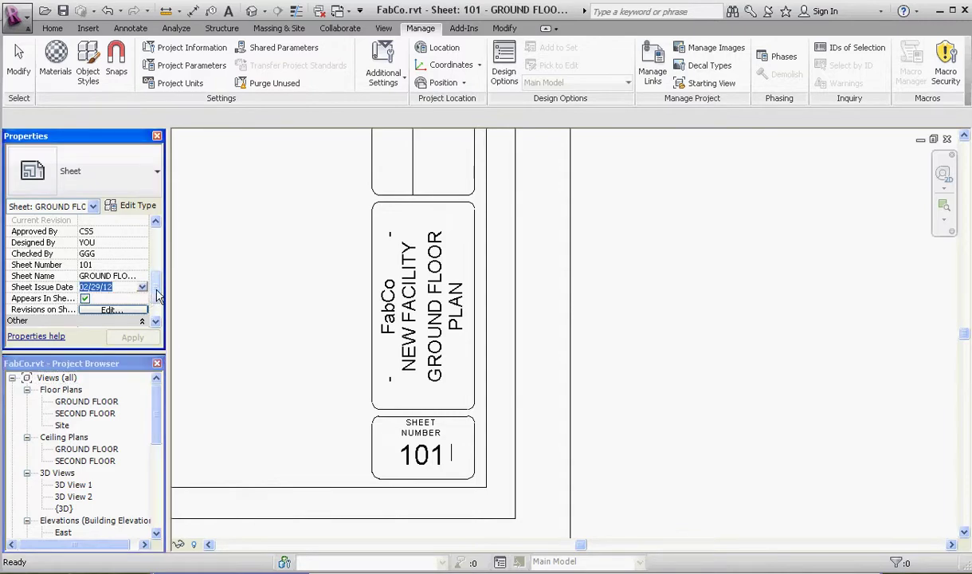
mouse_move(158, 291)
left_mouse_down()
mouse_move(158, 309)
mouse_move(157, 296)
left_mouse_up()
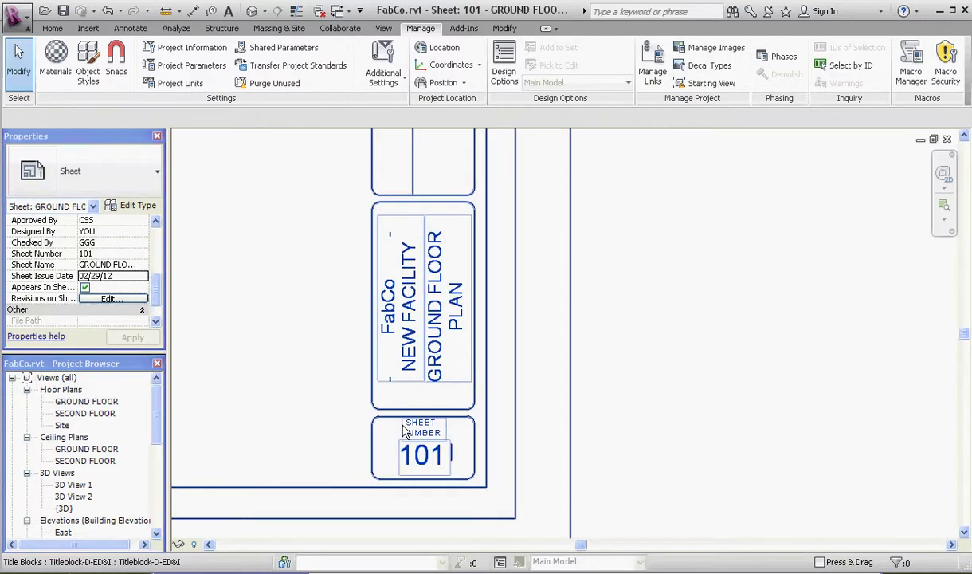
scroll(375, 233, "down", 5)
scroll(375, 233, "up", 8)
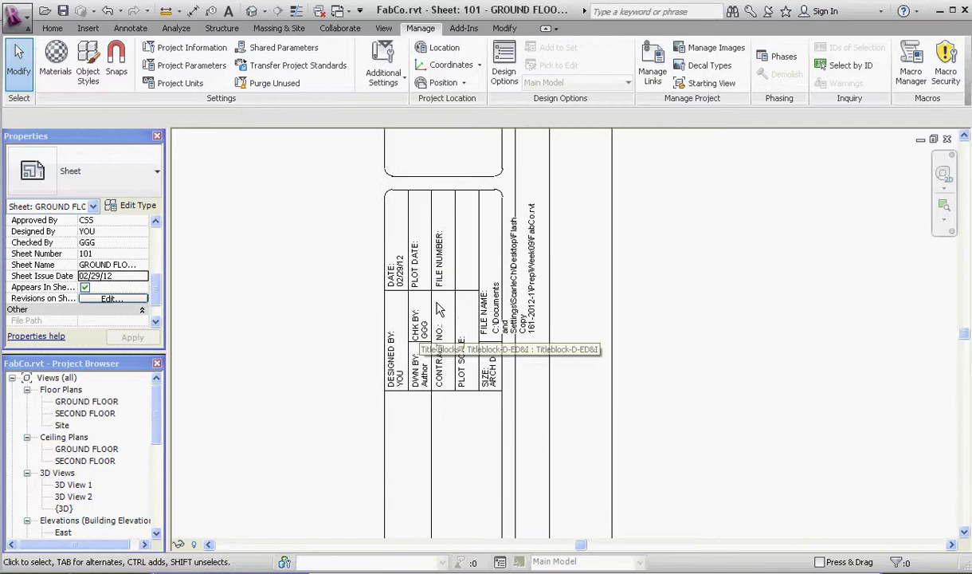
scroll(360, 267, "up", 3)
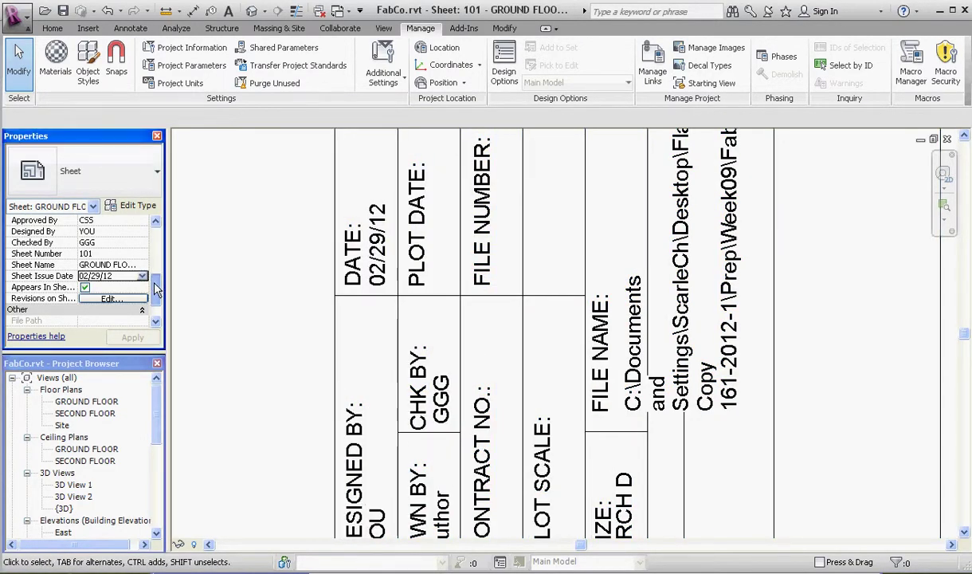
Step: Replace Author with DWG in the Drawn By property so DWN BY reads DWG
scroll(156, 289, "down", 1)
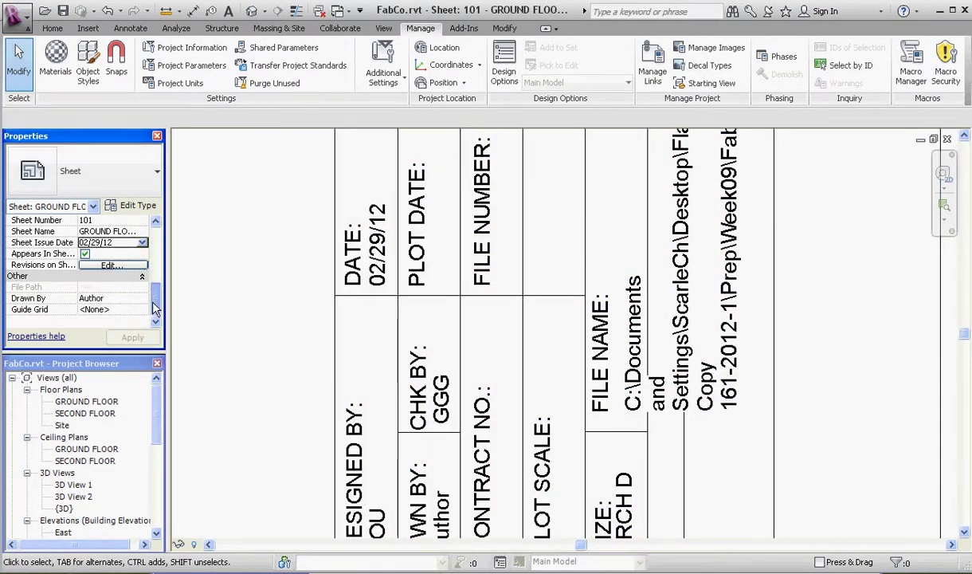
left_click(111, 298)
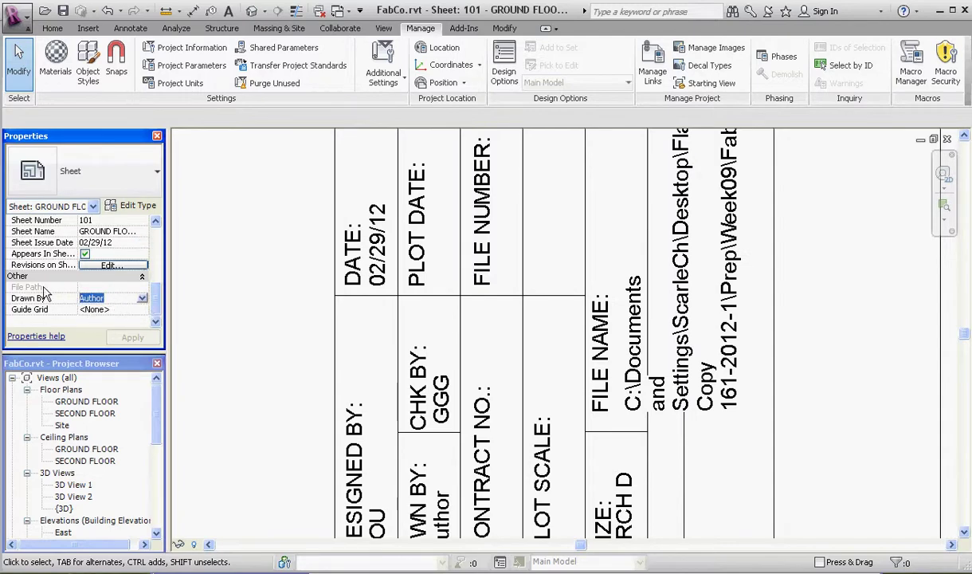
type("DWG")
left_click(134, 336)
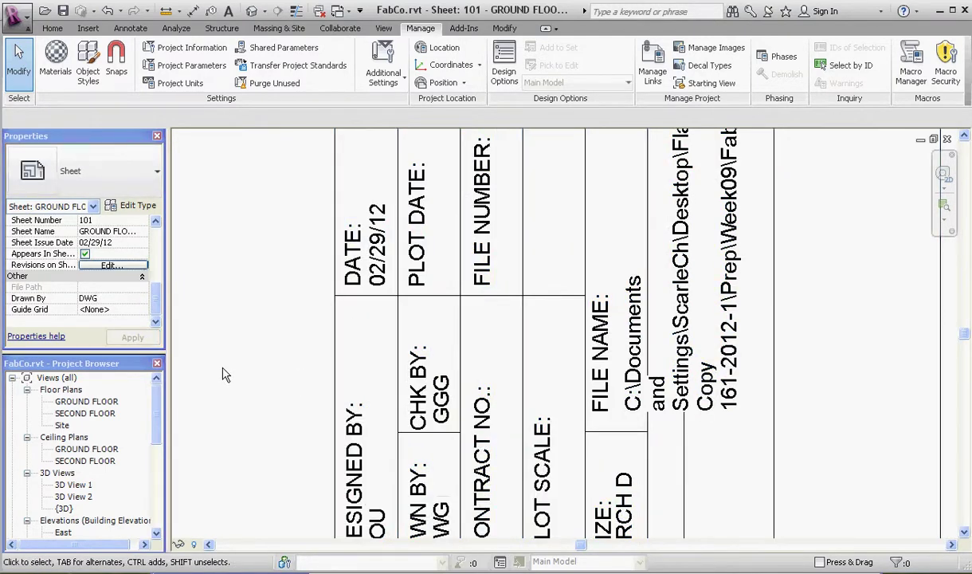
scroll(279, 275, "down", 2)
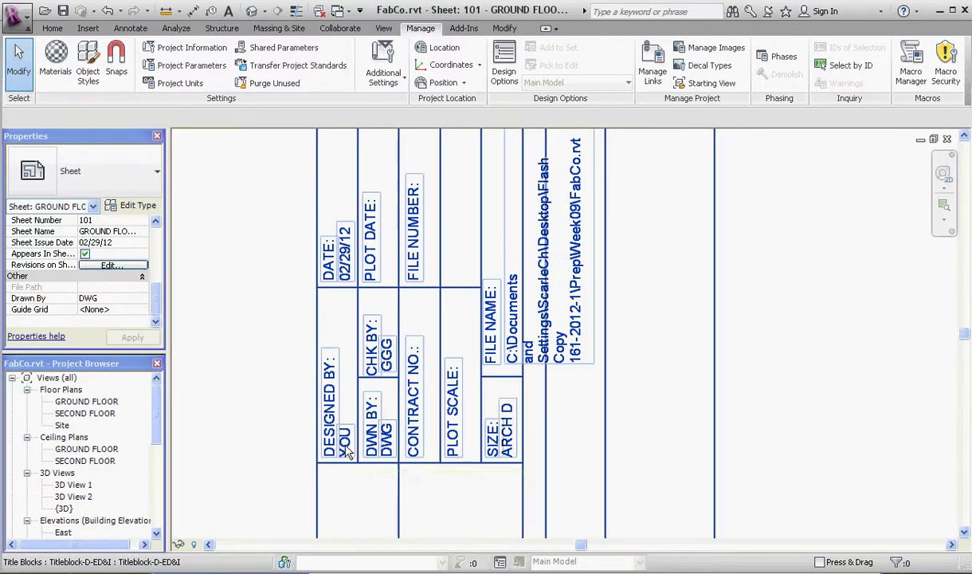
scroll(344, 450, "down", 2)
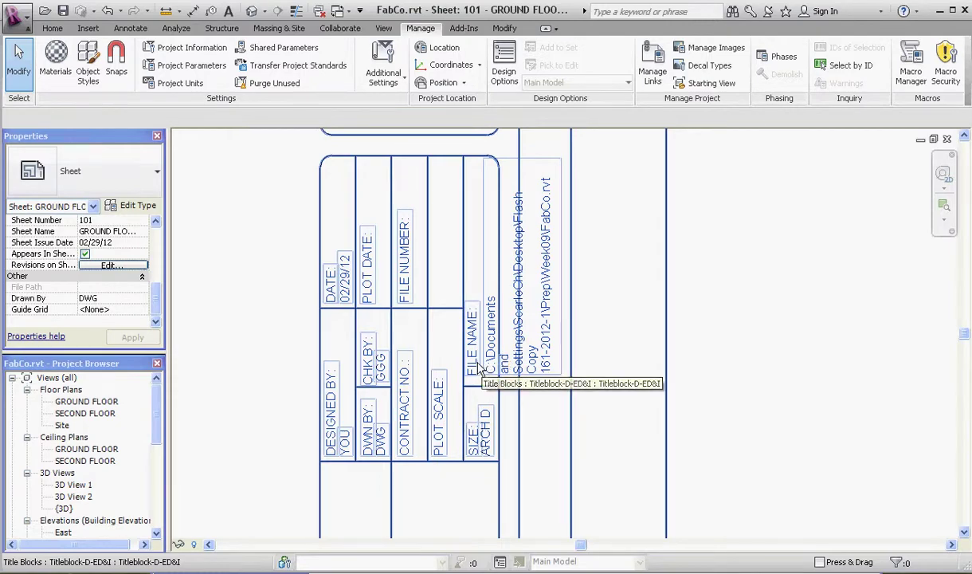
scroll(486, 367, "down", 1)
scroll(493, 362, "up", 1)
scroll(494, 362, "up", 1)
scroll(486, 366, "down", 1)
scroll(484, 371, "up", 1)
scroll(484, 373, "up", 2)
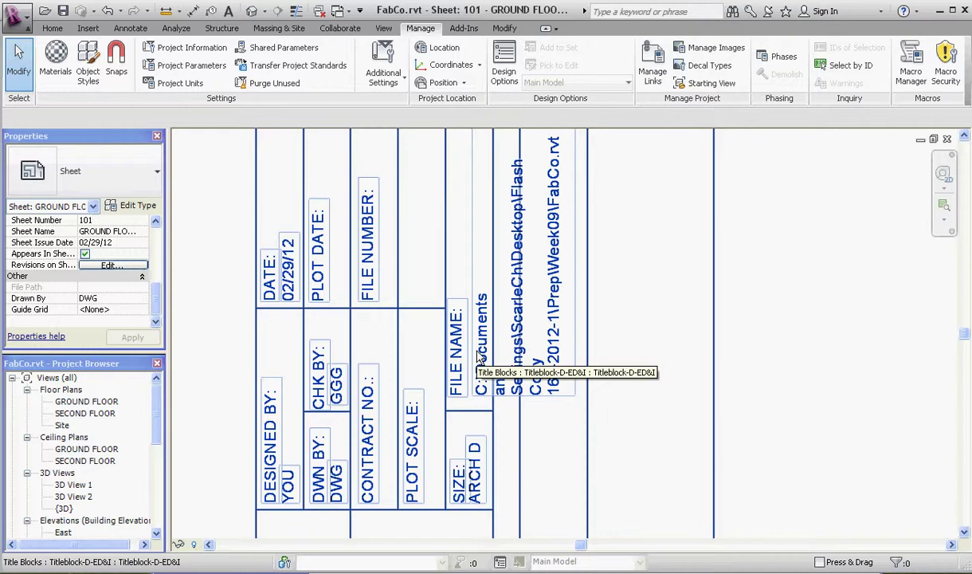
scroll(479, 356, "down", 5)
scroll(459, 213, "up", 6)
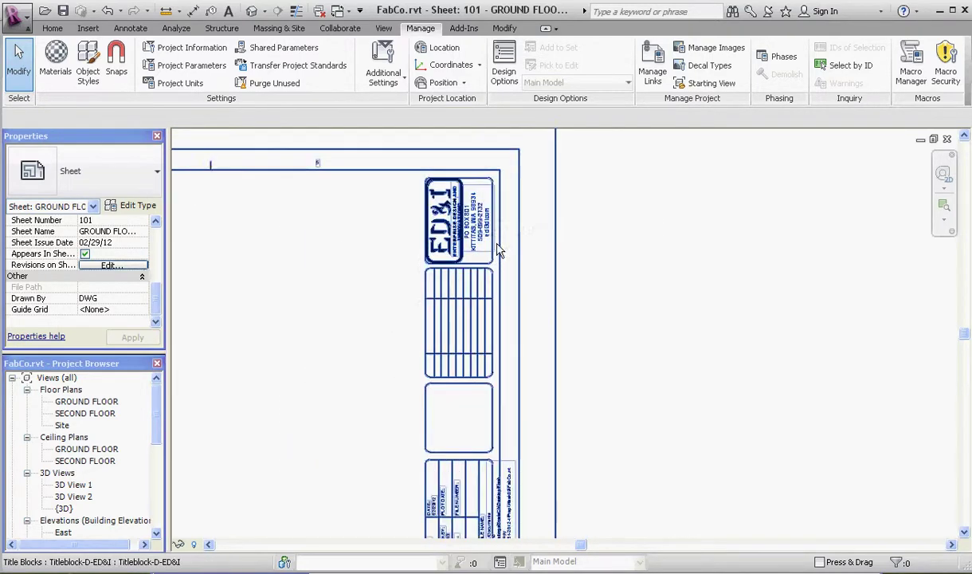
scroll(438, 225, "up", 3)
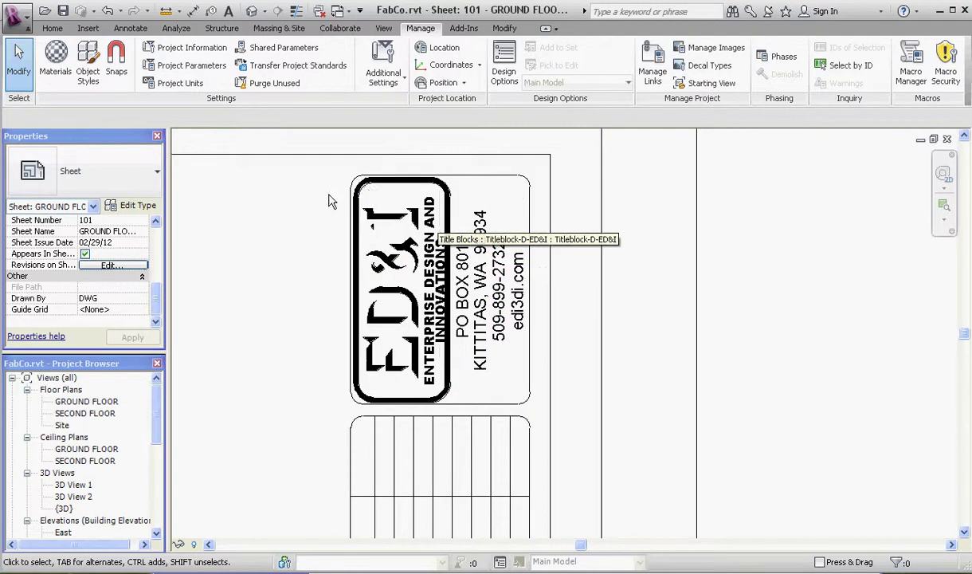